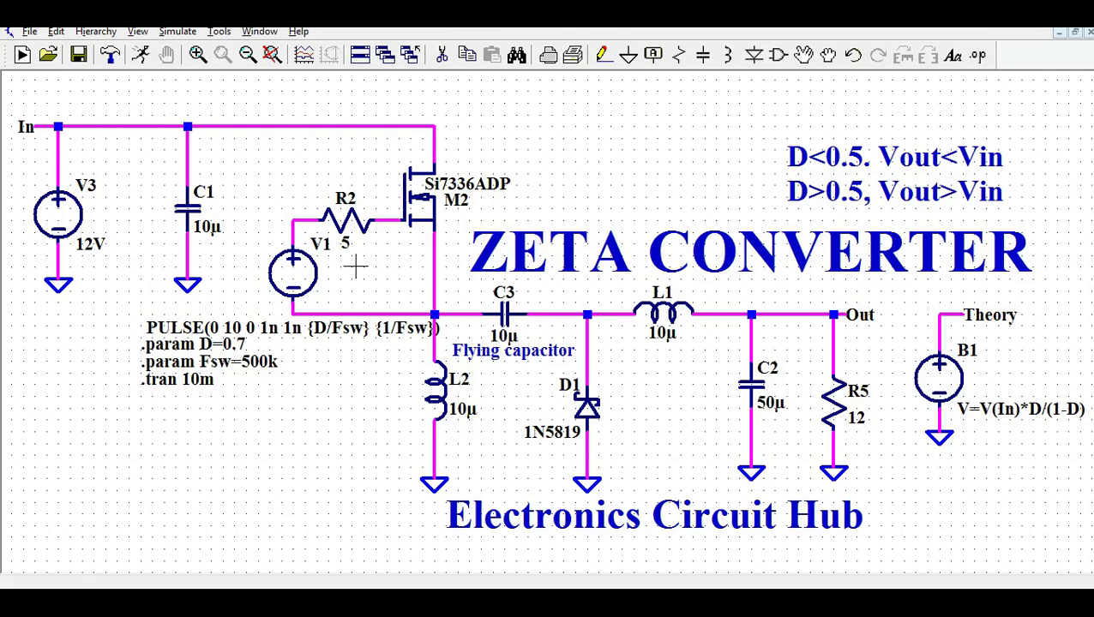
pyautogui.rightClick(310, 270)
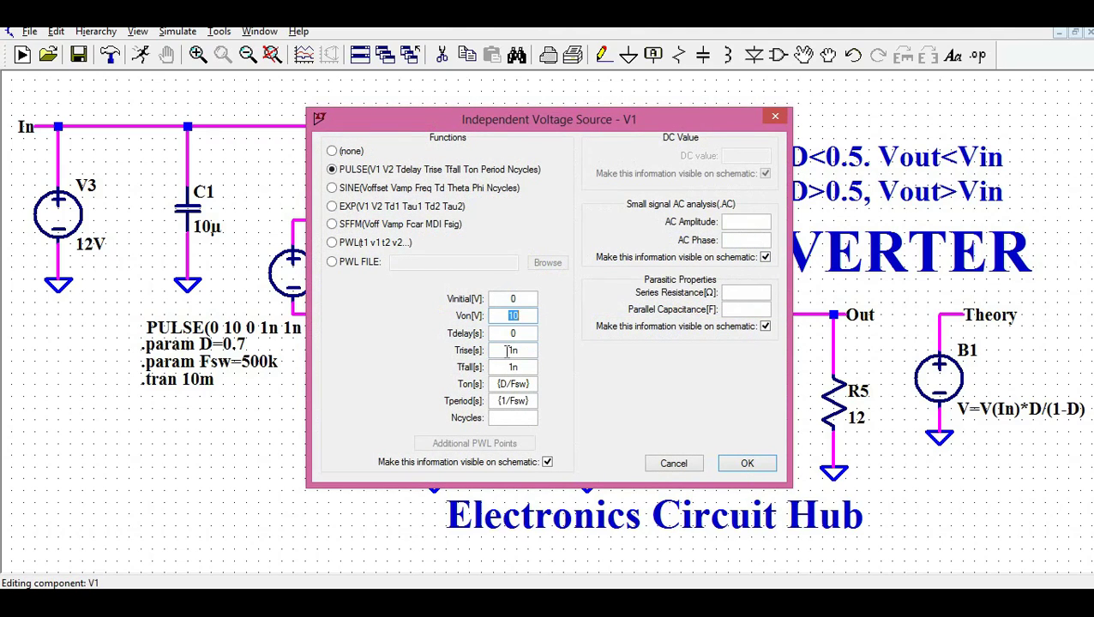
pyautogui.click(517, 367)
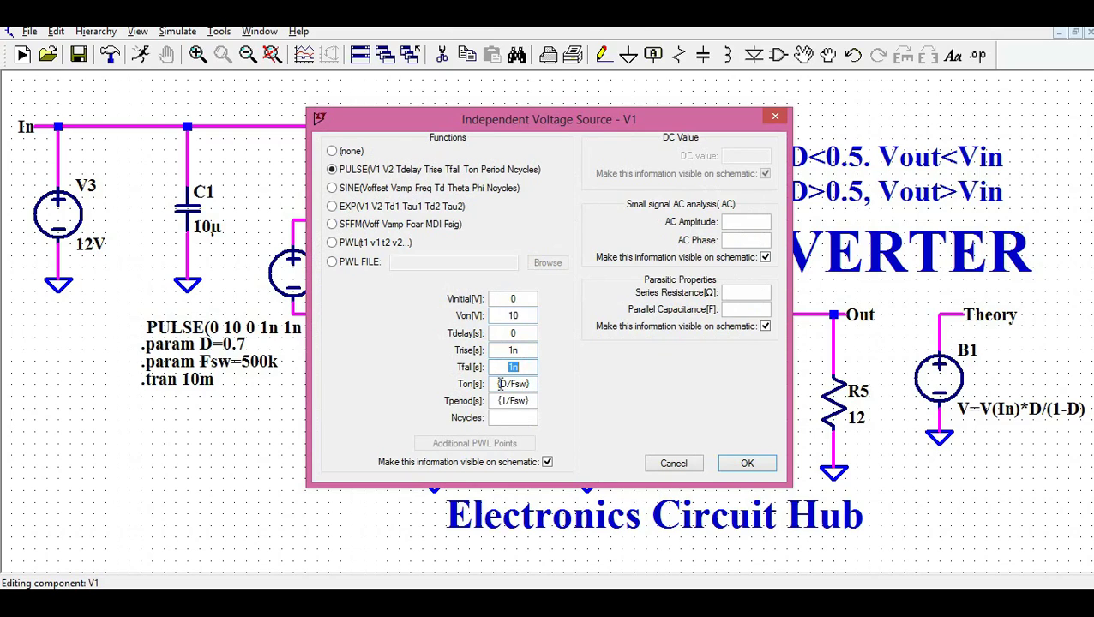
pyautogui.moveTo(496, 384); pyautogui.dragTo(534, 402)
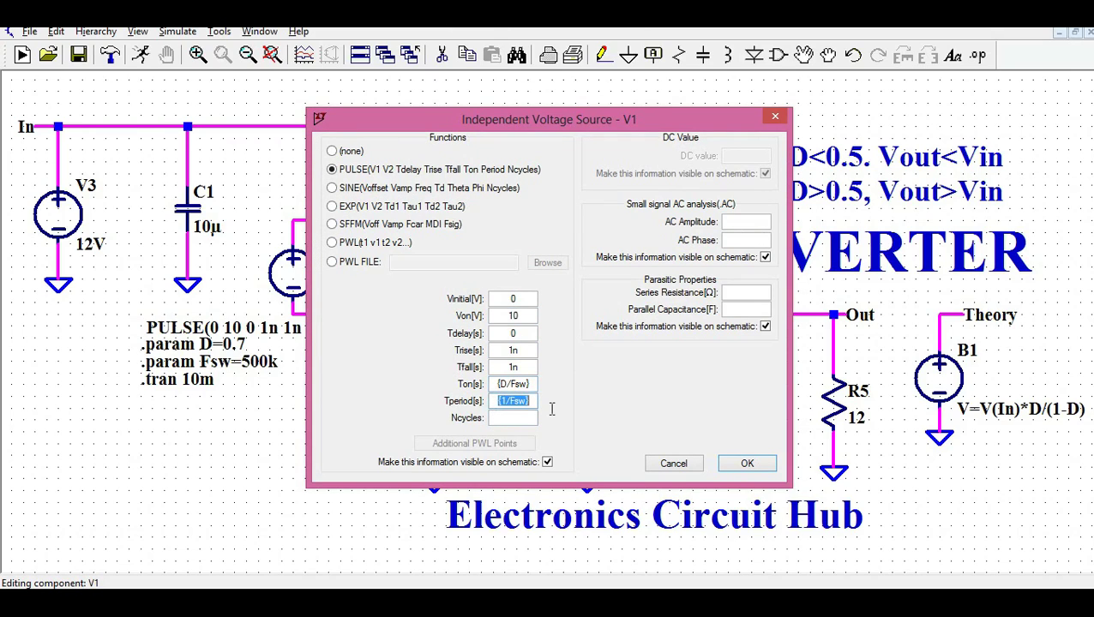
pyautogui.click(744, 463)
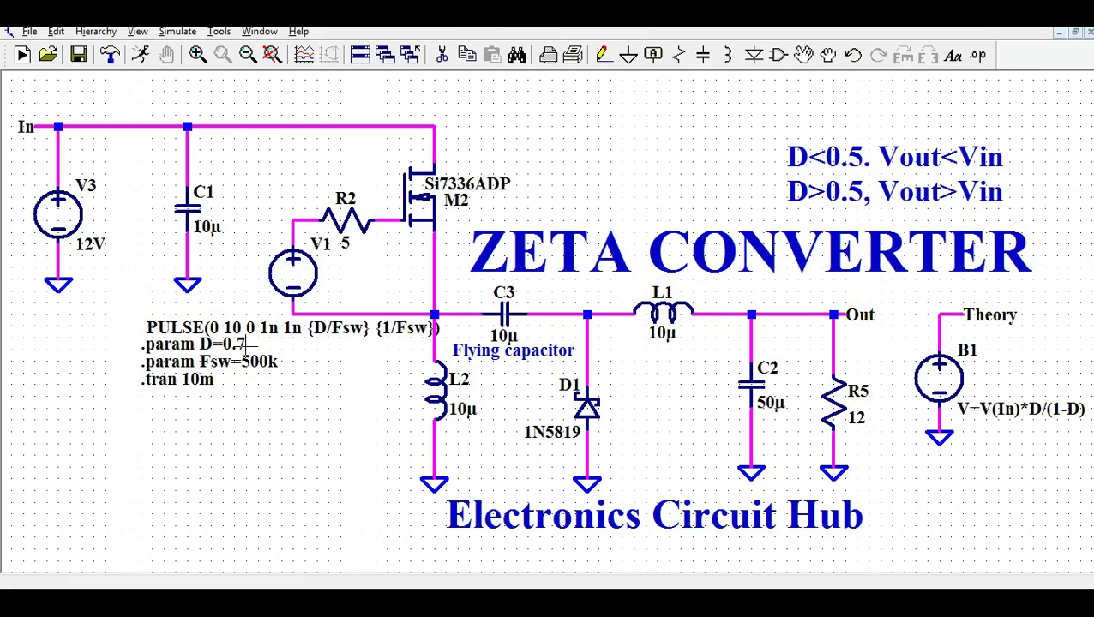
# Step: Accept the 10 ms transient simulation command and run the simulation
pyautogui.click(178, 33)
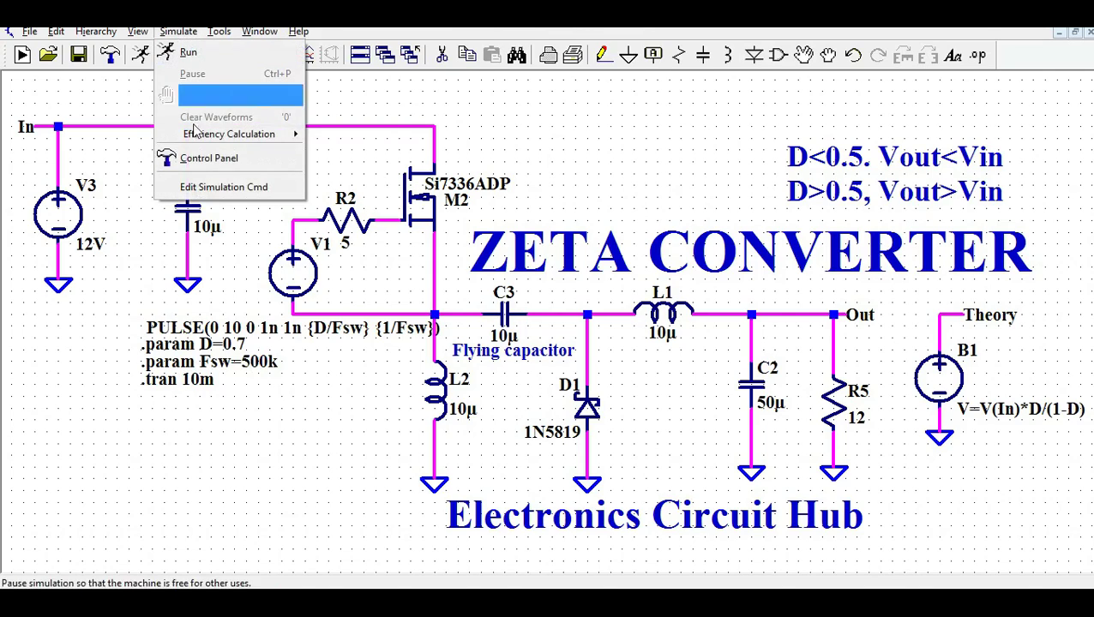
pyautogui.click(214, 187)
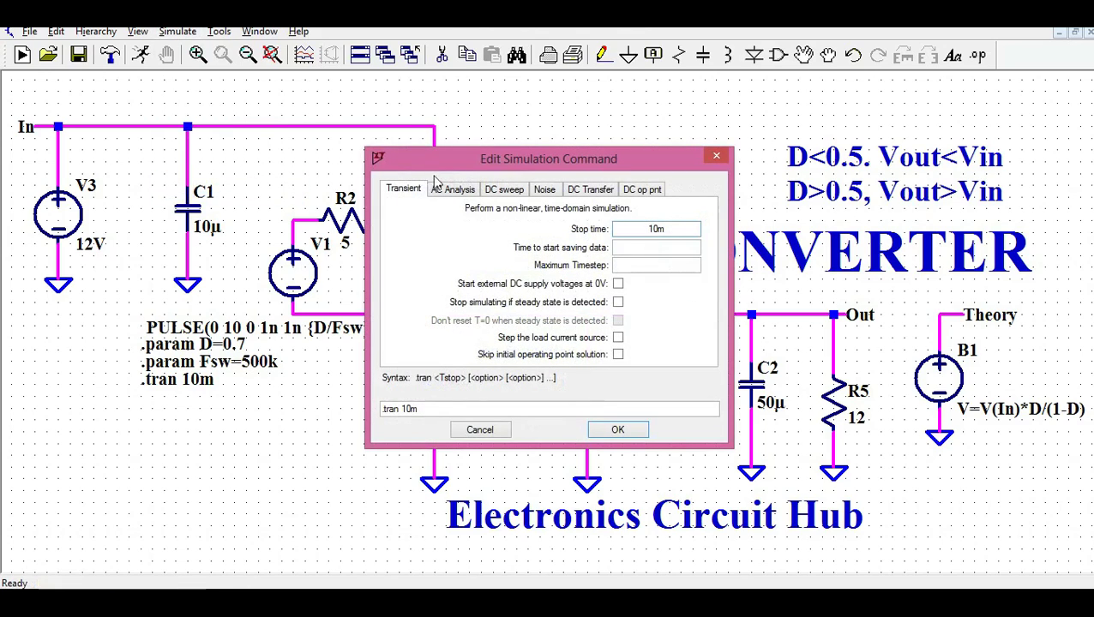
pyautogui.moveTo(432, 163); pyautogui.dragTo(605, 137)
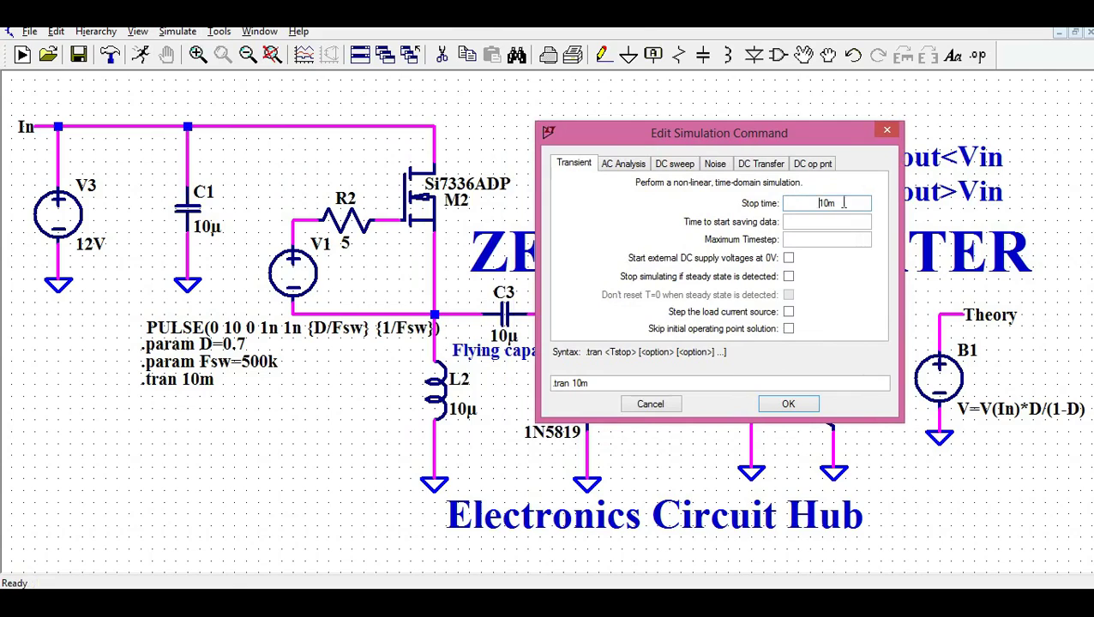
pyautogui.click(798, 406)
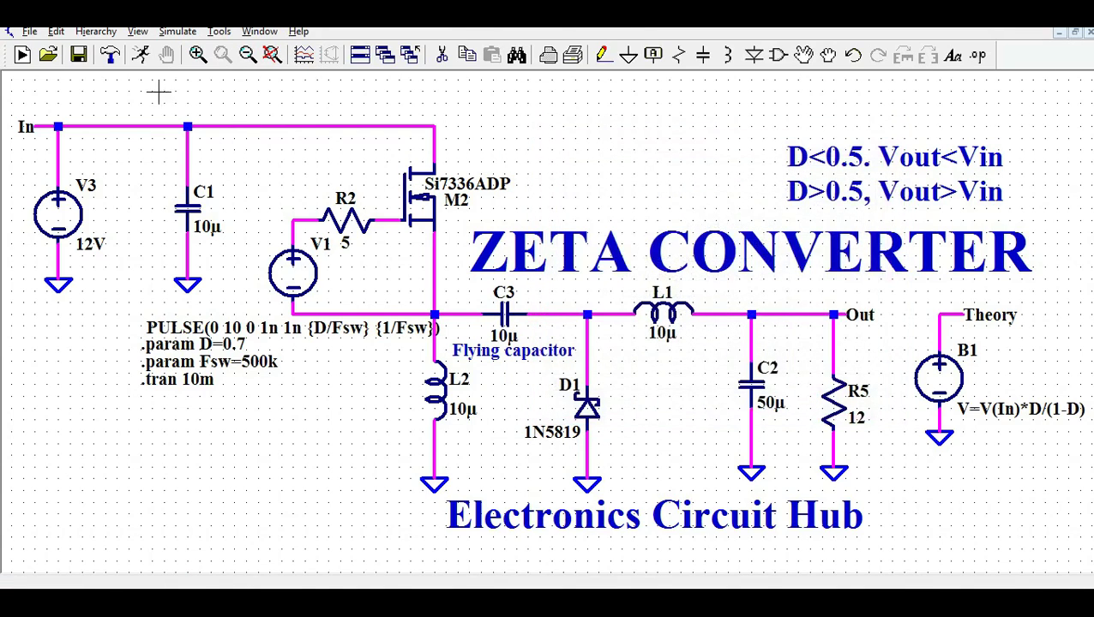
pyautogui.click(140, 55)
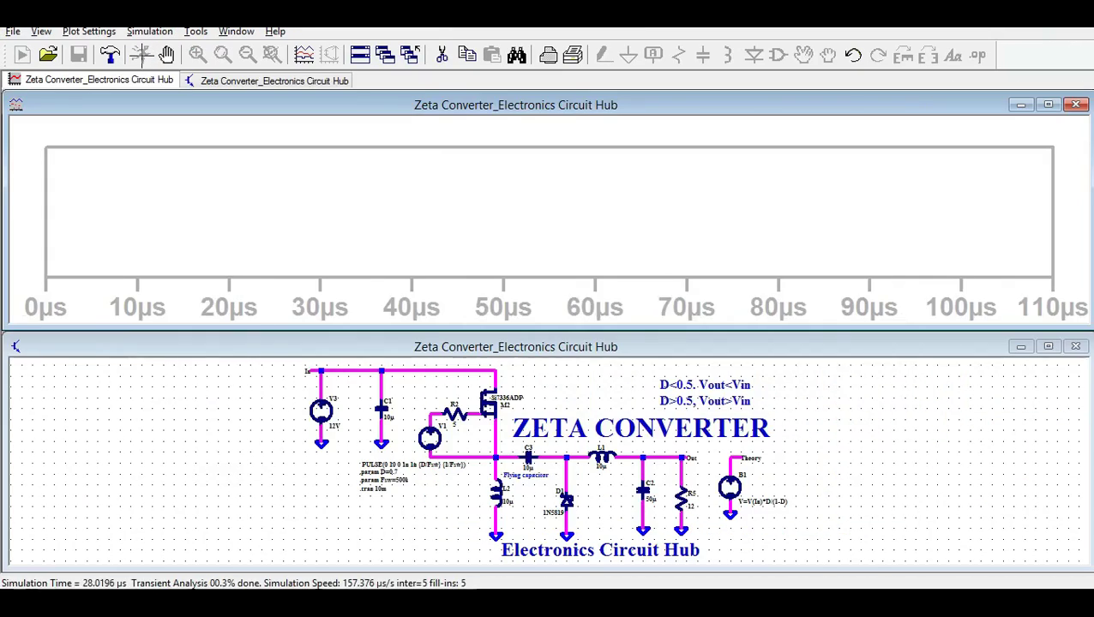
# Step: Tile the plot and schematic vertically, fit the circuit to its pane, and plot V(in)
pyautogui.click(236, 31)
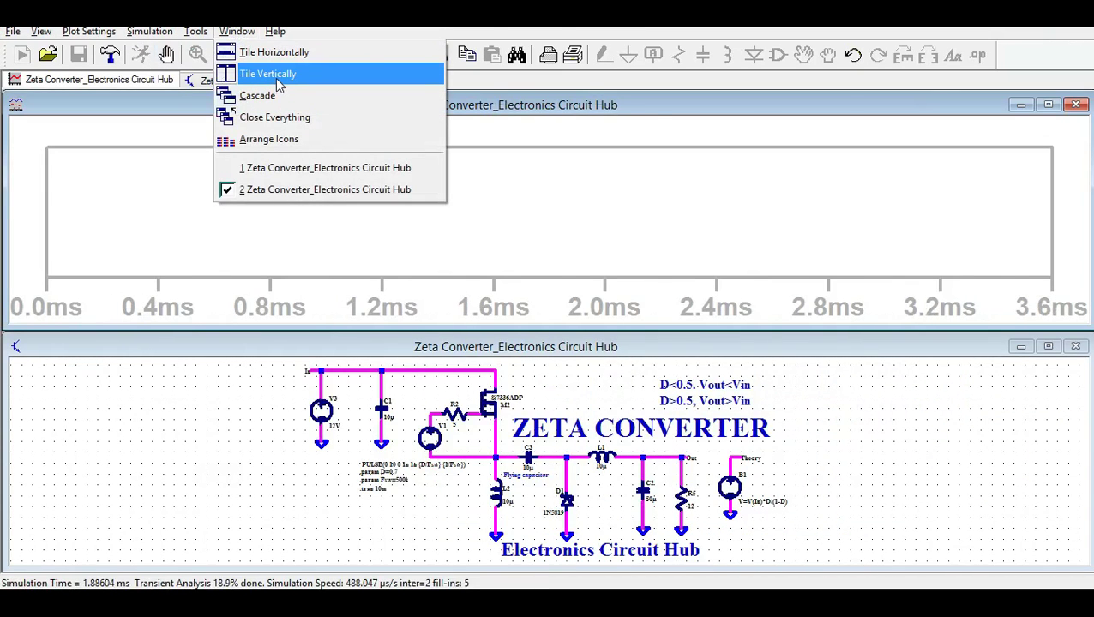
pyautogui.click(276, 75)
pyautogui.click(735, 167)
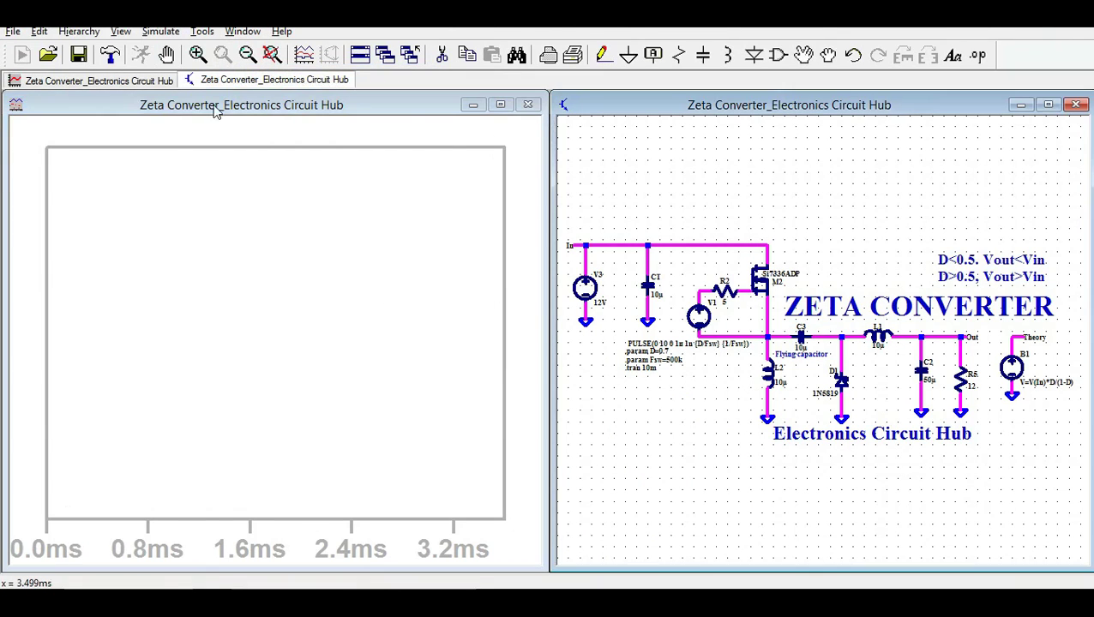
pyautogui.click(125, 31)
pyautogui.click(163, 95)
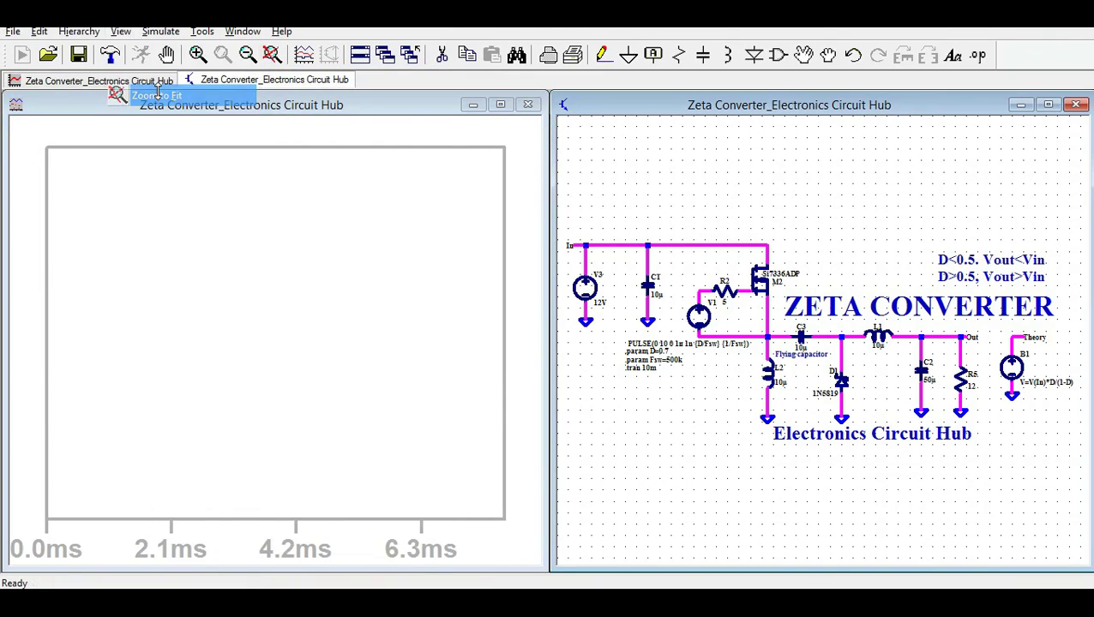
pyautogui.click(632, 246)
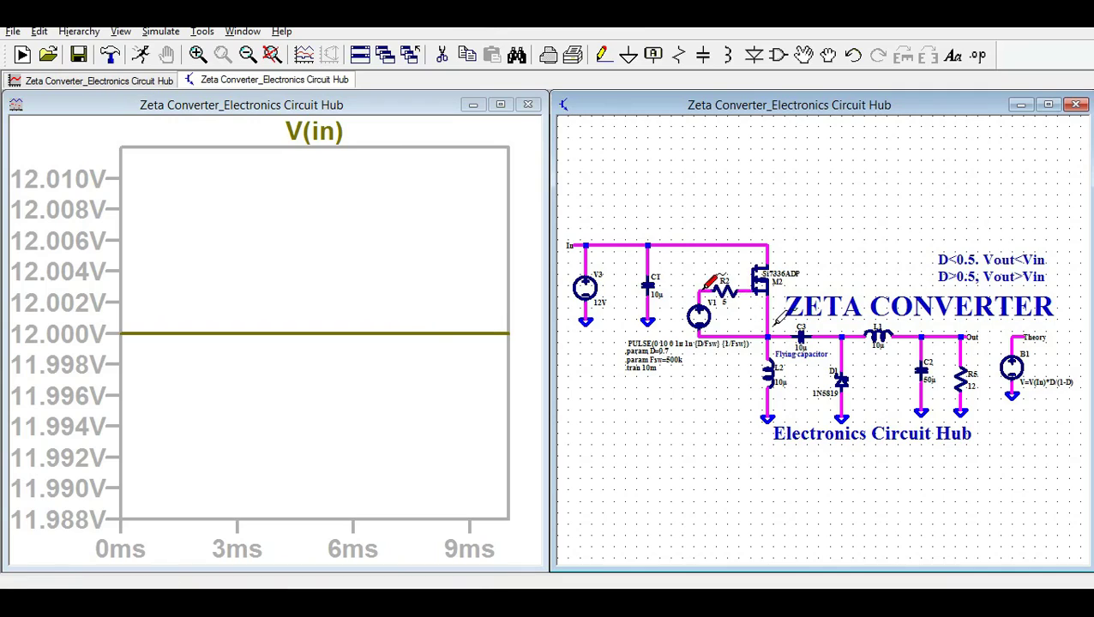
# Step: Plot gate drive V(N001,N003), zoom to a few cycles near 3.18 ms, then replot V(in)
pyautogui.moveTo(707, 288); pyautogui.dragTo(774, 320)
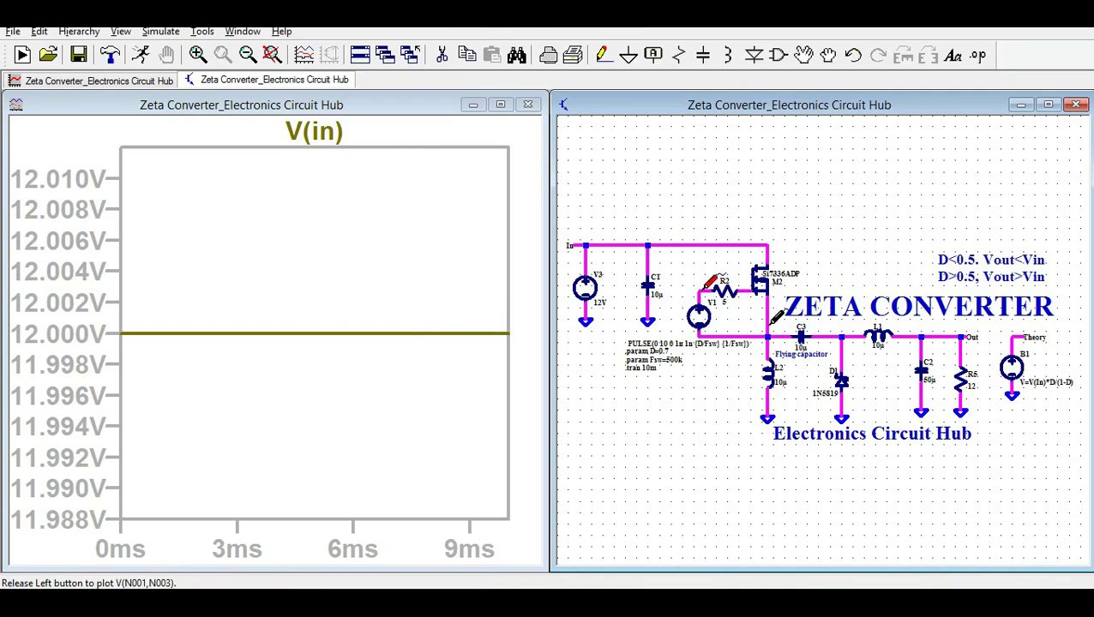
pyautogui.moveTo(774, 320); pyautogui.dragTo(774, 320)
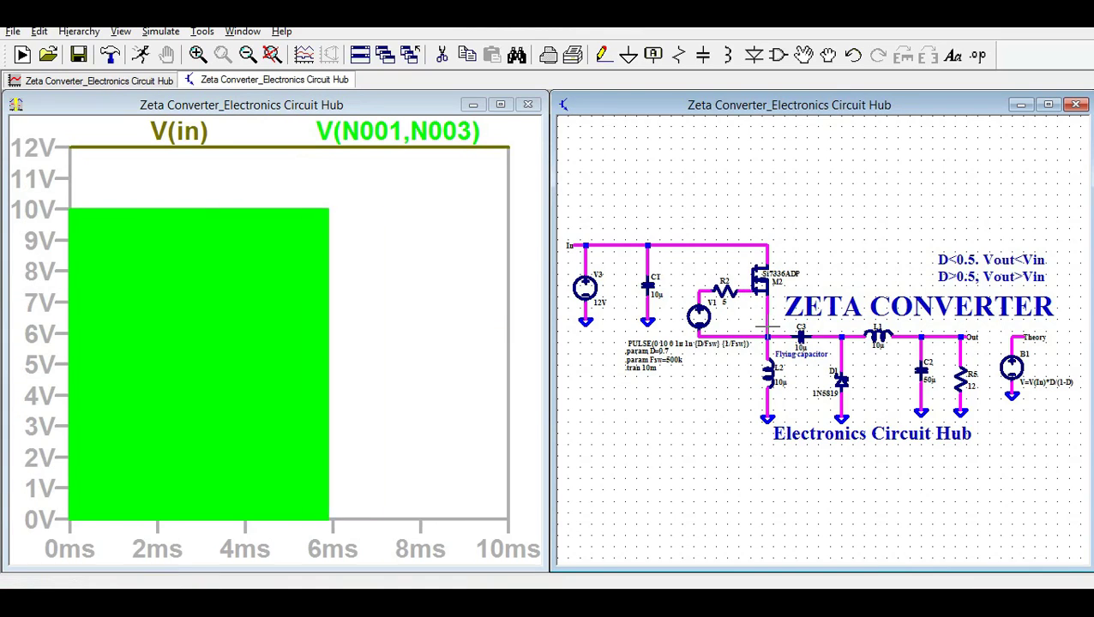
pyautogui.moveTo(202, 206)
pyautogui.mouseDown()
pyautogui.moveTo(241, 503)
pyautogui.moveTo(235, 539)
pyautogui.mouseUp()
pyautogui.moveTo(196, 170)
pyautogui.mouseDown()
pyautogui.moveTo(200, 513)
pyautogui.moveTo(200, 501)
pyautogui.mouseUp()
pyautogui.moveTo(171, 178)
pyautogui.mouseDown()
pyautogui.moveTo(206, 382)
pyautogui.moveTo(192, 509)
pyautogui.mouseUp()
pyautogui.moveTo(197, 171); pyautogui.dragTo(298, 506)
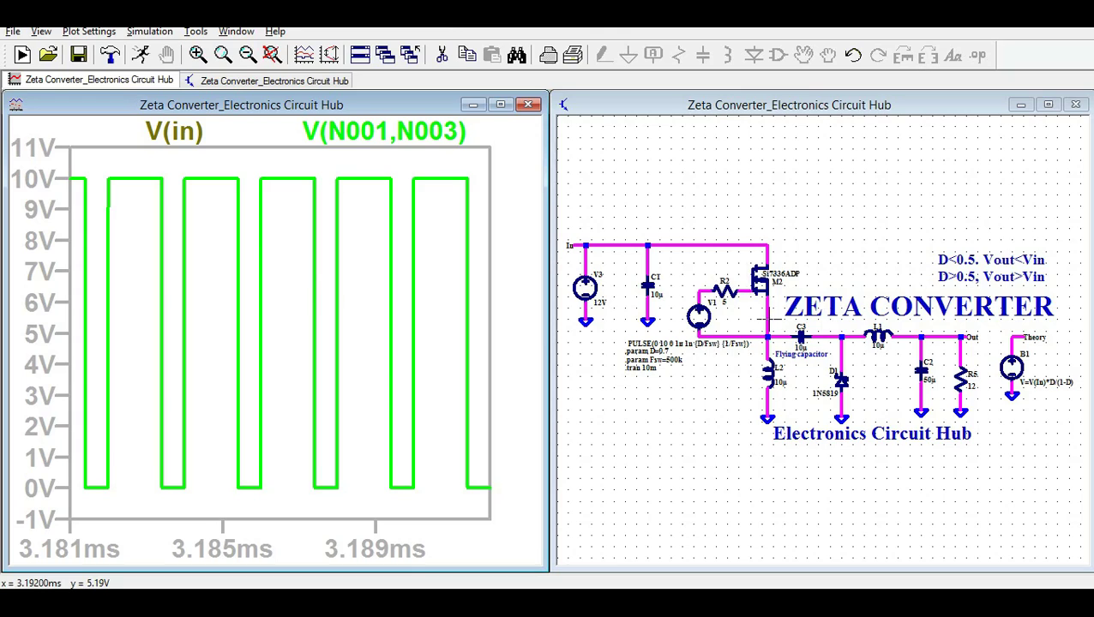
pyautogui.click(769, 249)
pyautogui.click(769, 248)
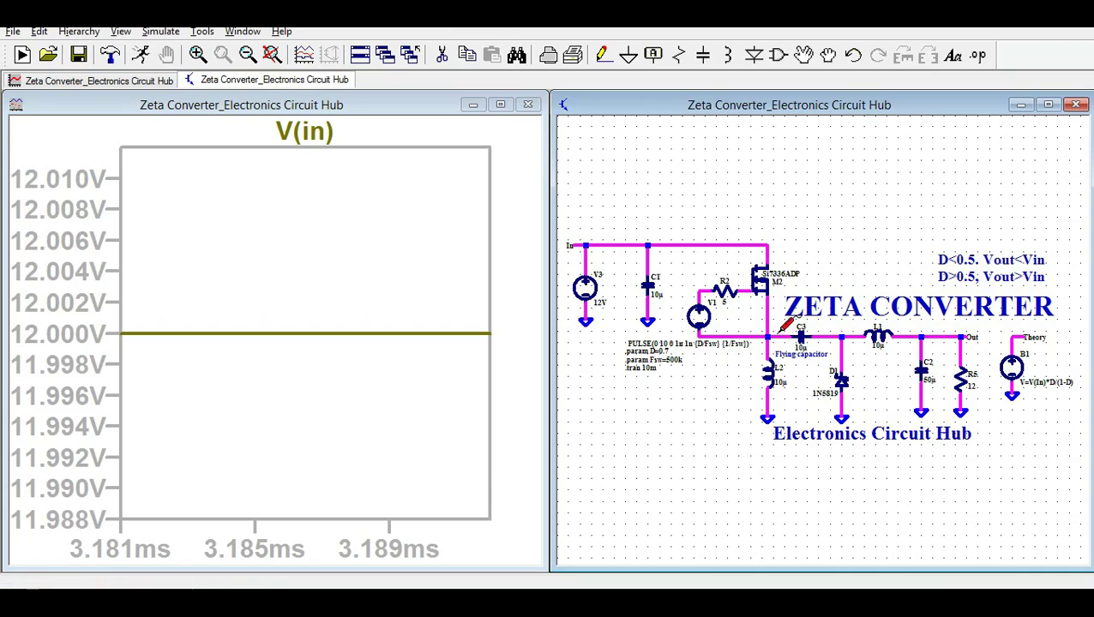
# Step: Plot switch-node voltage V(n003) and bring the C3/L2 junction into close view
pyautogui.click(772, 335)
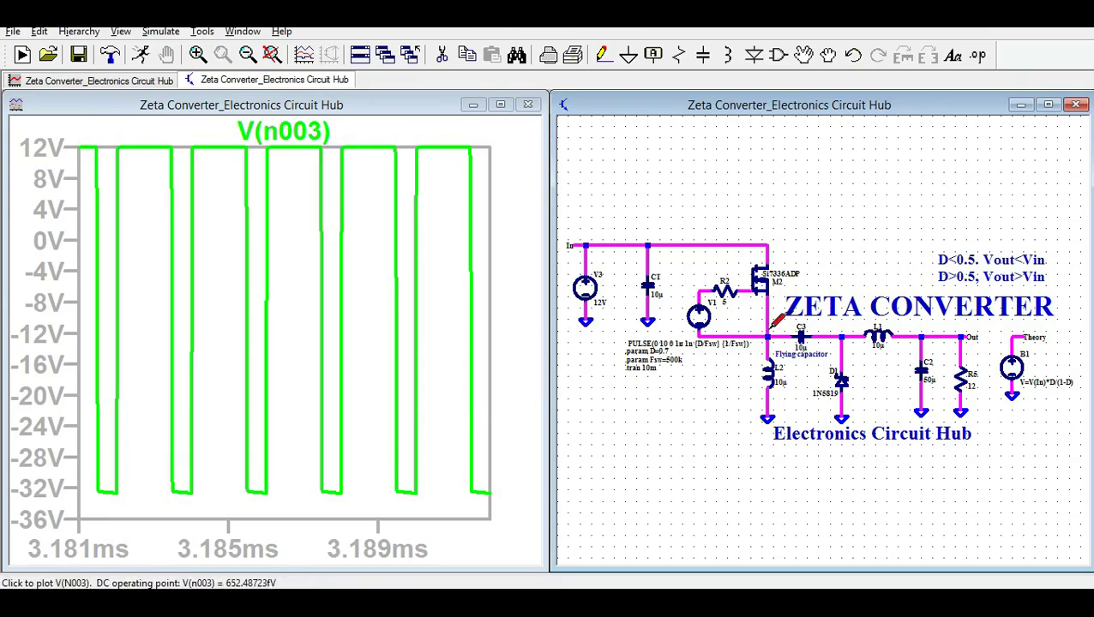
pyautogui.scroll(4, 774, 332)
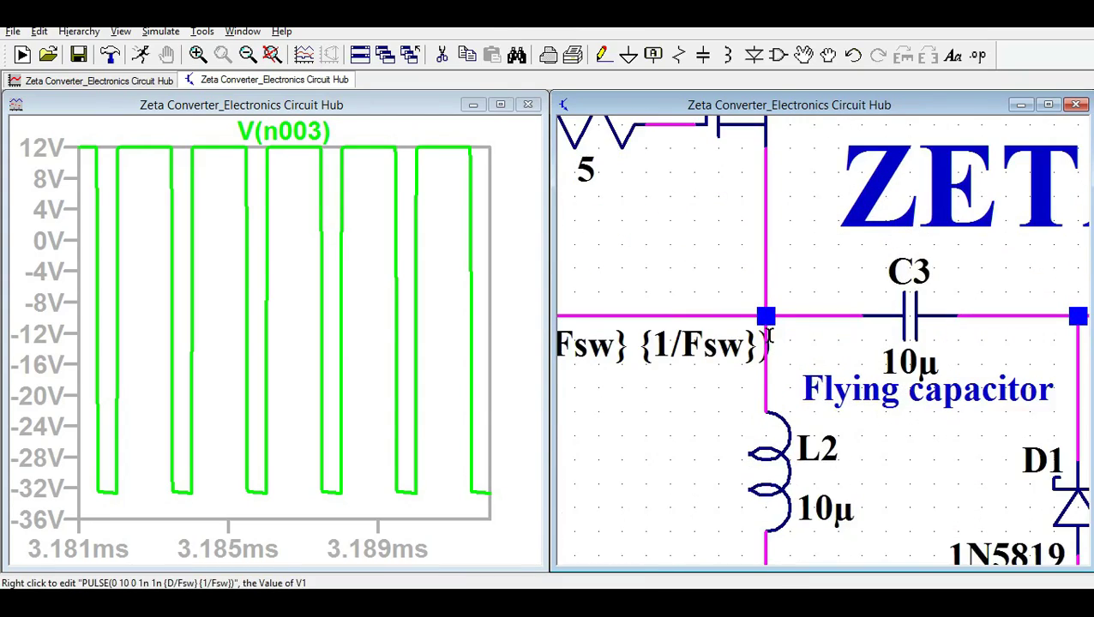
pyautogui.scroll(-1, 768, 324)
pyautogui.moveTo(700, 438); pyautogui.dragTo(683, 402)
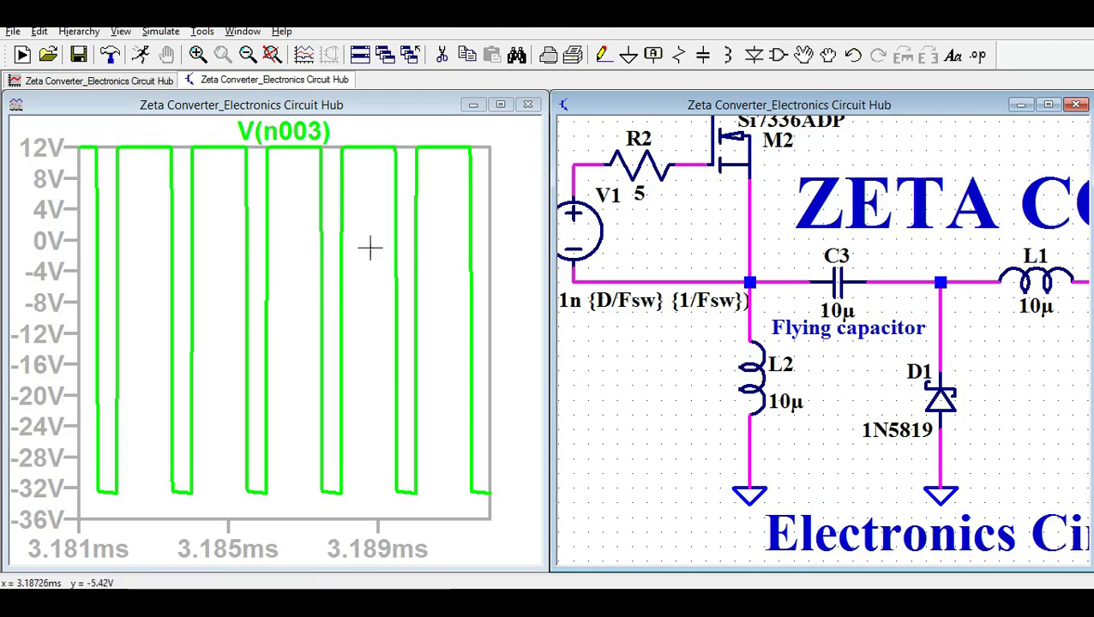
# Step: Plot inductor current I(L2) in red, then replace it with capacitor current I(C3)
pyautogui.click(752, 377)
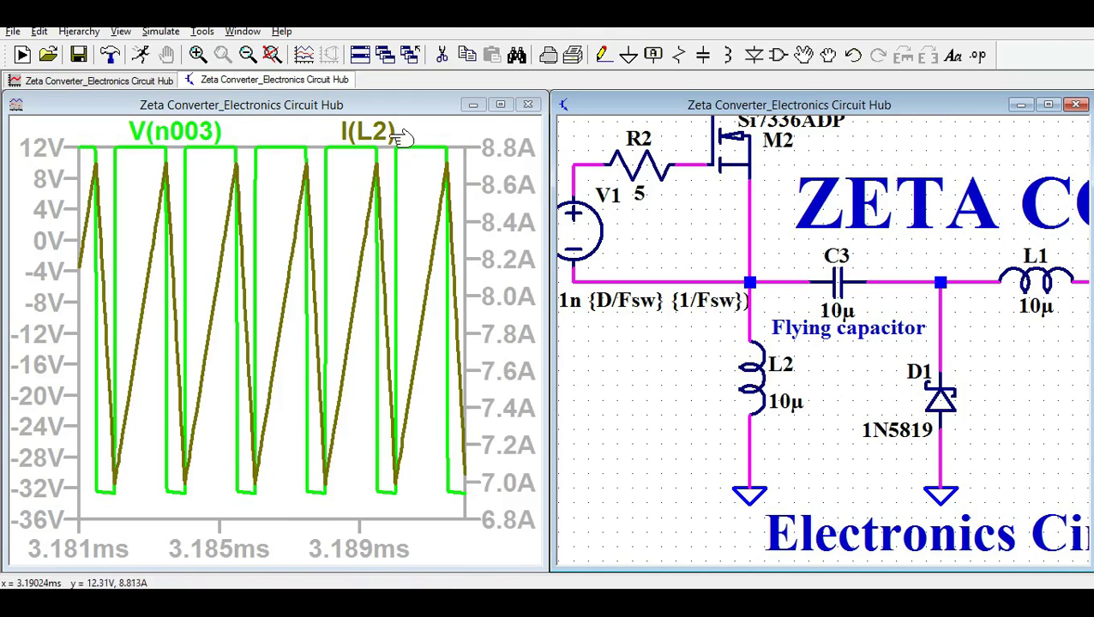
pyautogui.rightClick(381, 133)
pyautogui.click(501, 268)
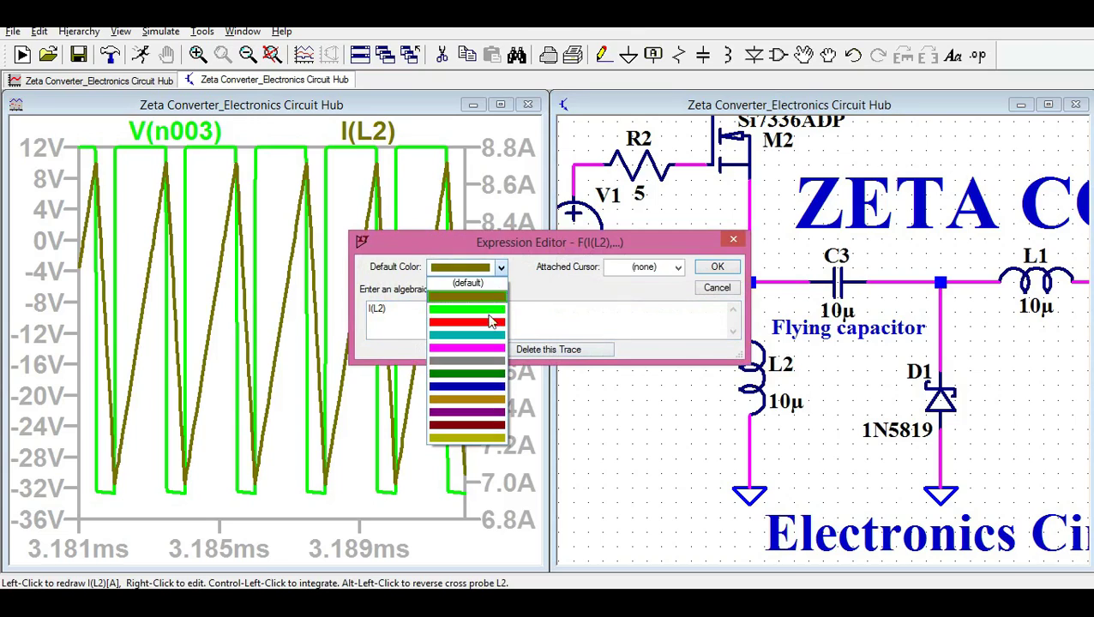
pyautogui.click(493, 320)
pyautogui.click(718, 267)
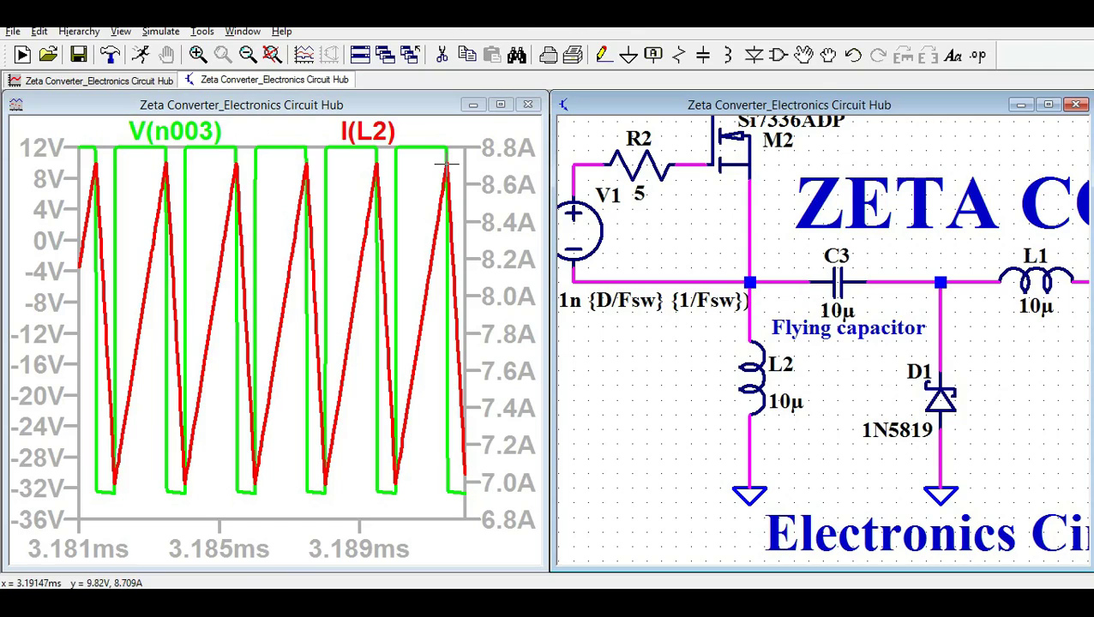
pyautogui.click(844, 276)
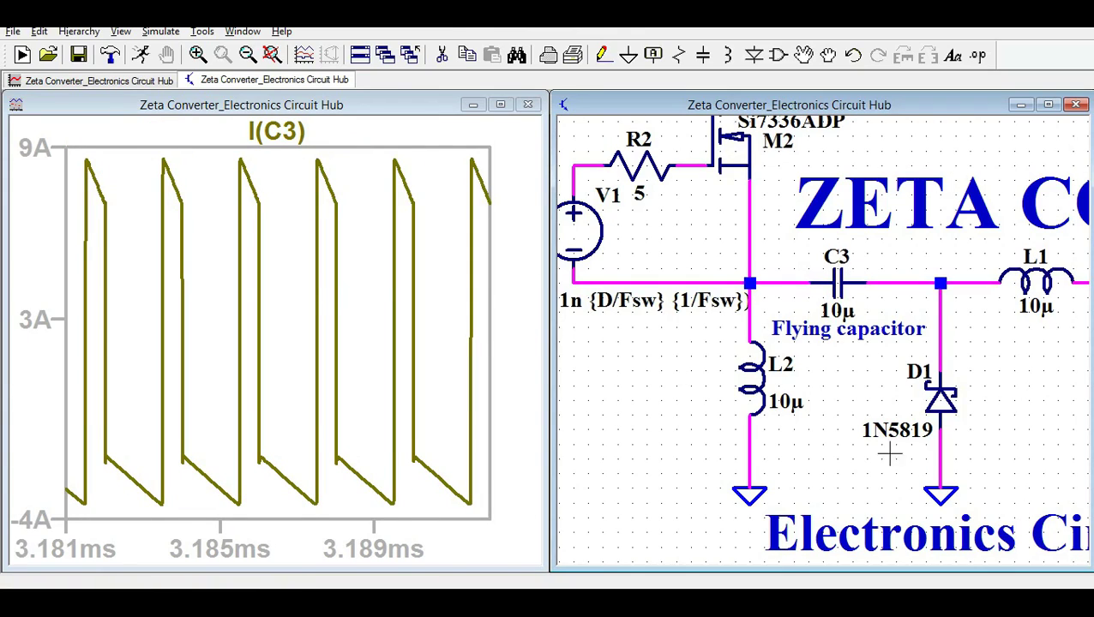
# Step: Plot diode current I(D1), then show only output inductor current I(L1)
pyautogui.click(950, 397)
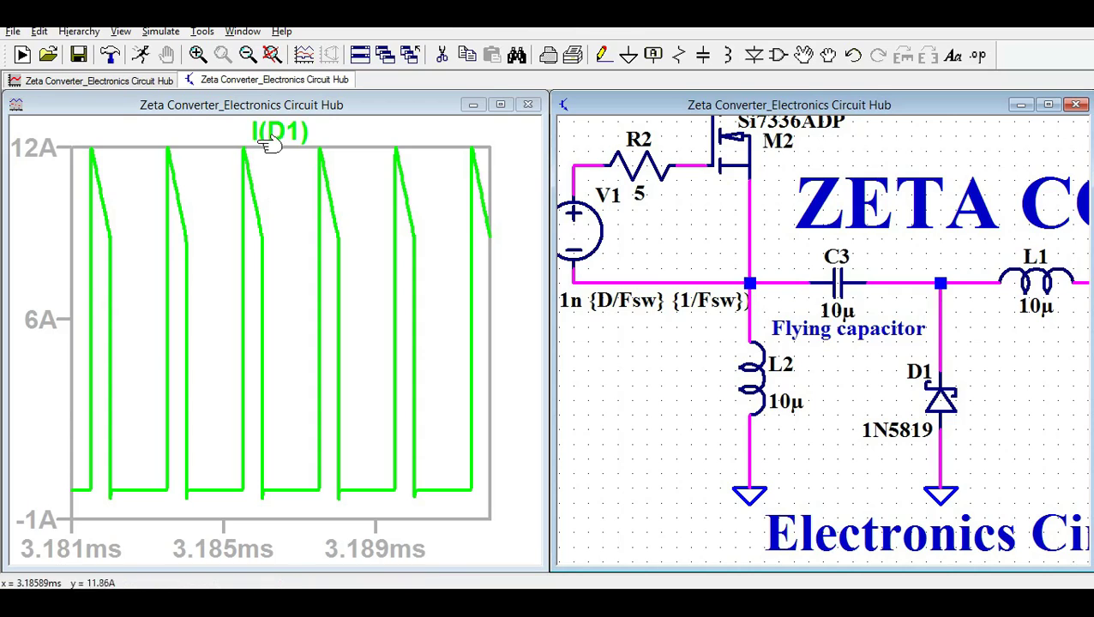
pyautogui.moveTo(975, 348); pyautogui.dragTo(745, 341)
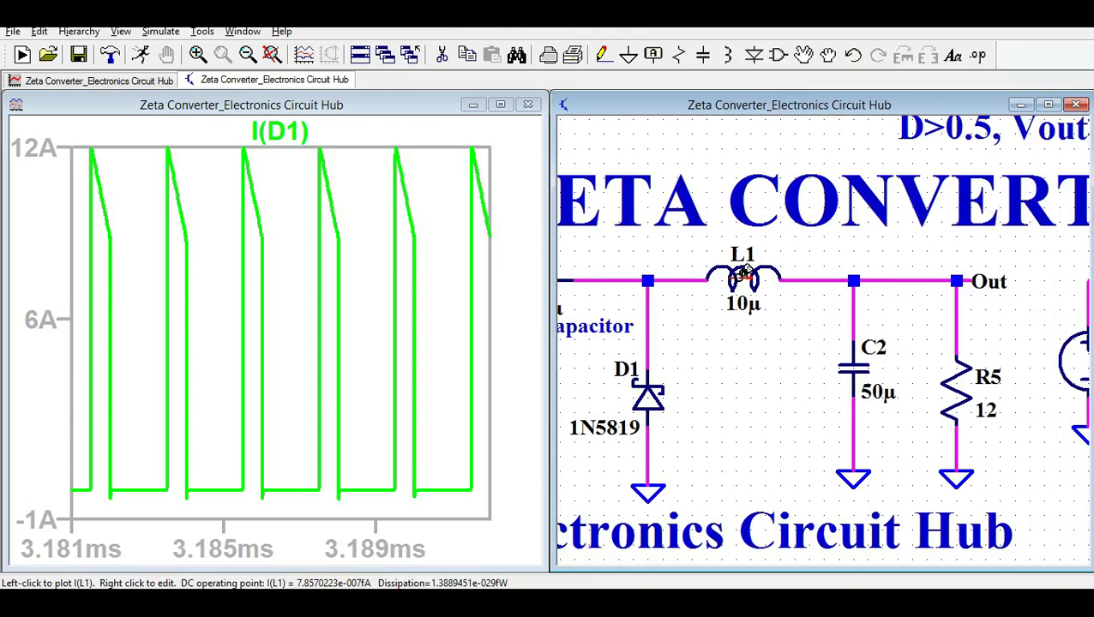
pyautogui.click(746, 273)
pyautogui.click(744, 272)
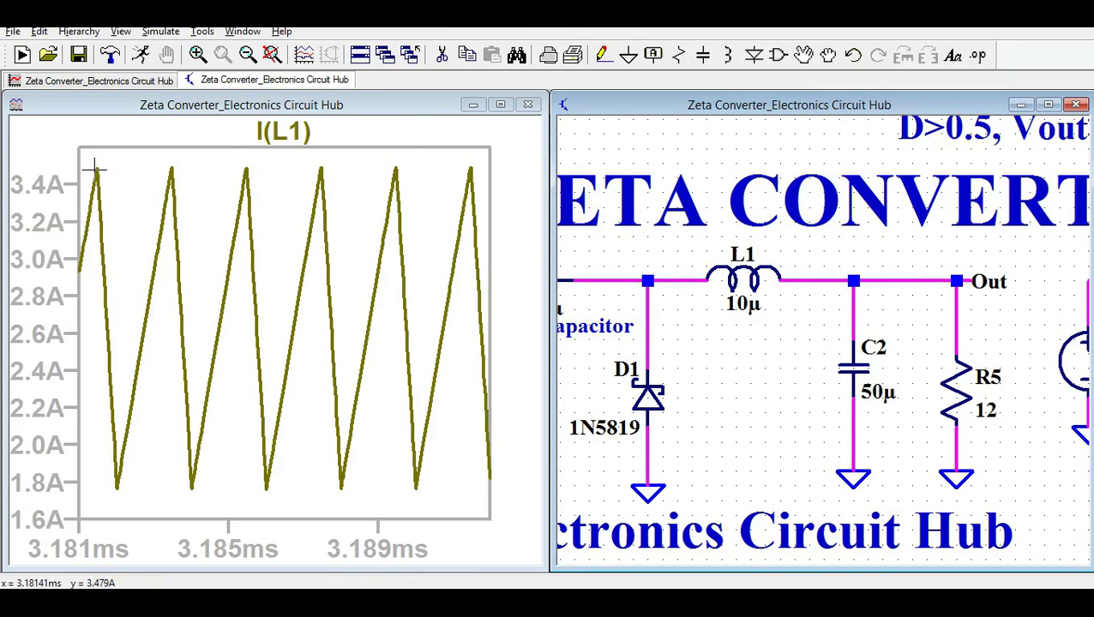
# Step: Plot V(Out) over the full 10 ms, adding load current I(R5) and power V(Out)*I(R5)
pyautogui.click(962, 278)
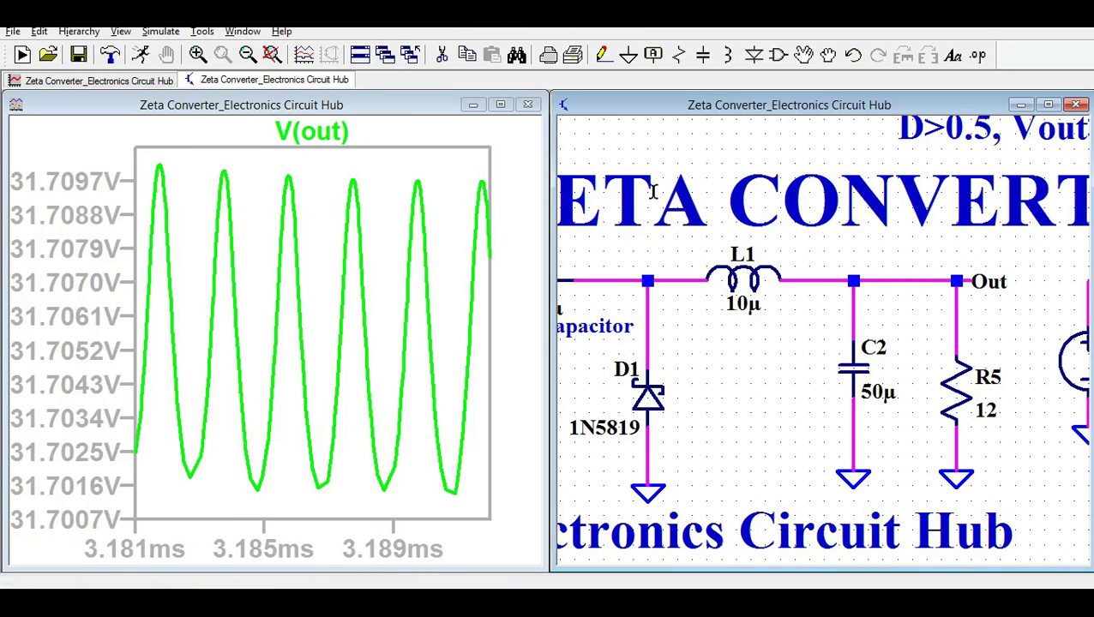
pyautogui.click(367, 310)
pyautogui.click(272, 54)
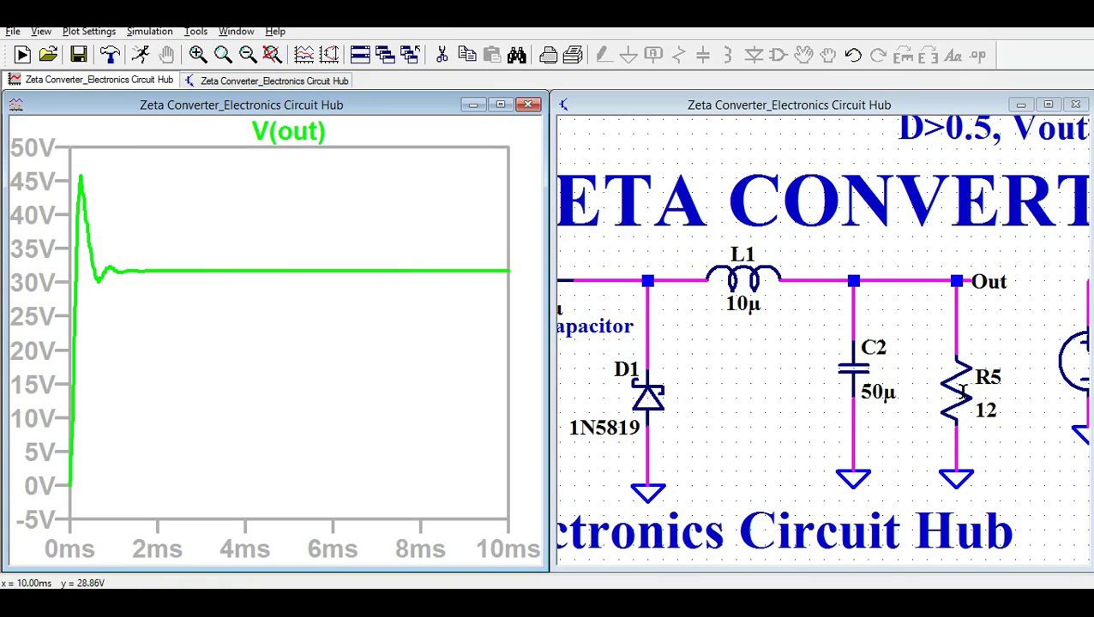
pyautogui.click(978, 346)
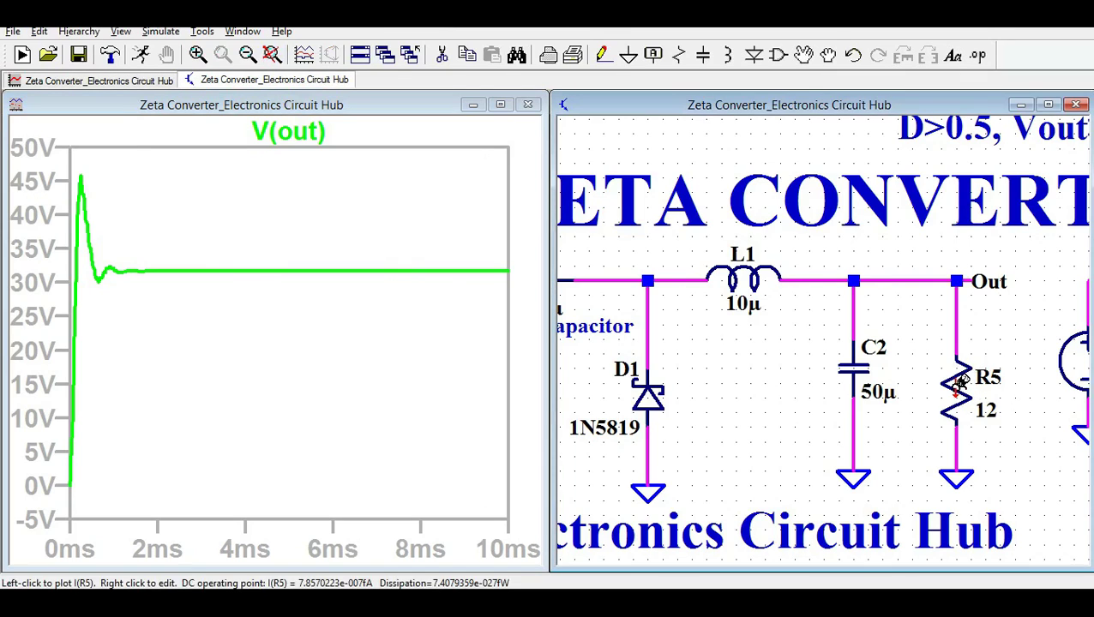
pyautogui.click(960, 382)
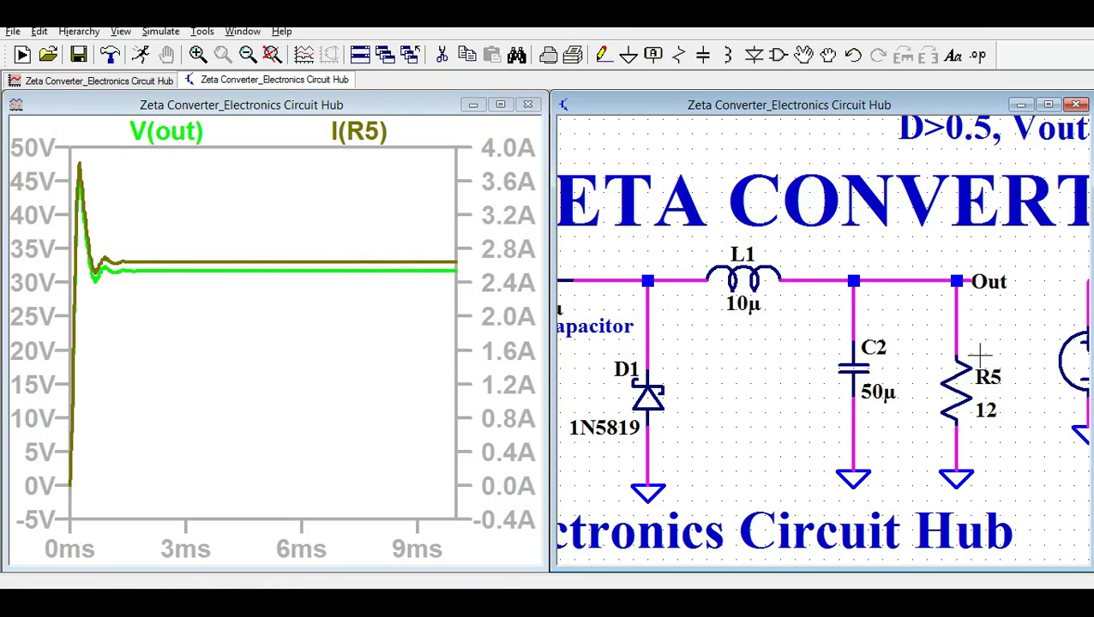
pyautogui.keyDown('alt'); pyautogui.click(959, 389); pyautogui.keyUp('alt')
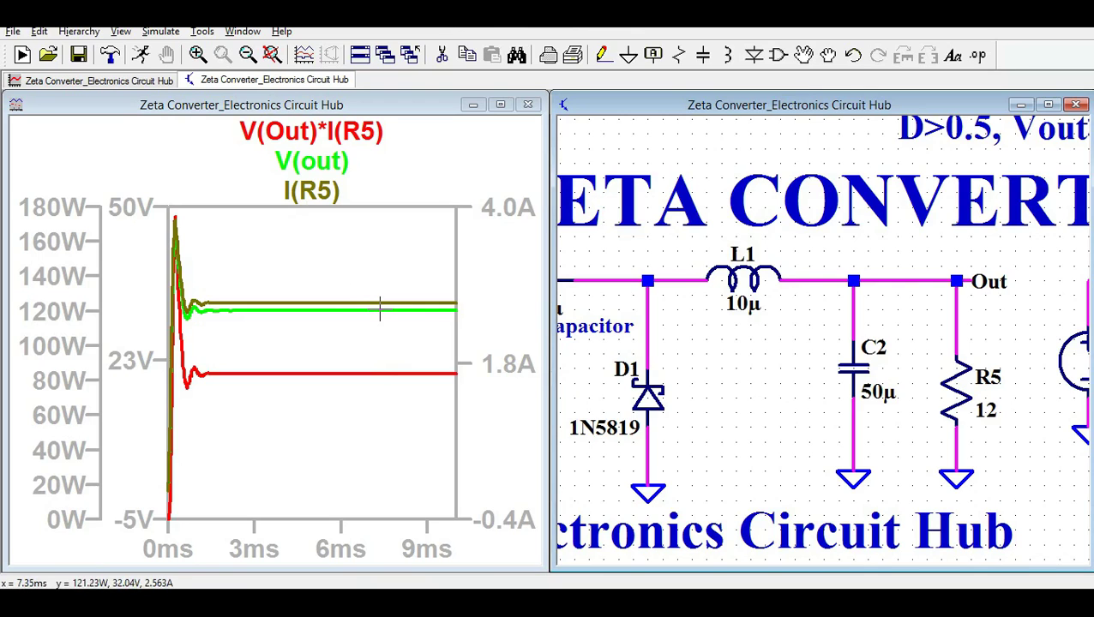
# Step: Change the .param duty cycle D from 0.7 to 0.3
pyautogui.scroll(-1, 837, 424)
pyautogui.moveTo(792, 405); pyautogui.dragTo(874, 404)
pyautogui.moveTo(625, 415); pyautogui.dragTo(754, 420)
pyautogui.moveTo(682, 370); pyautogui.dragTo(749, 370)
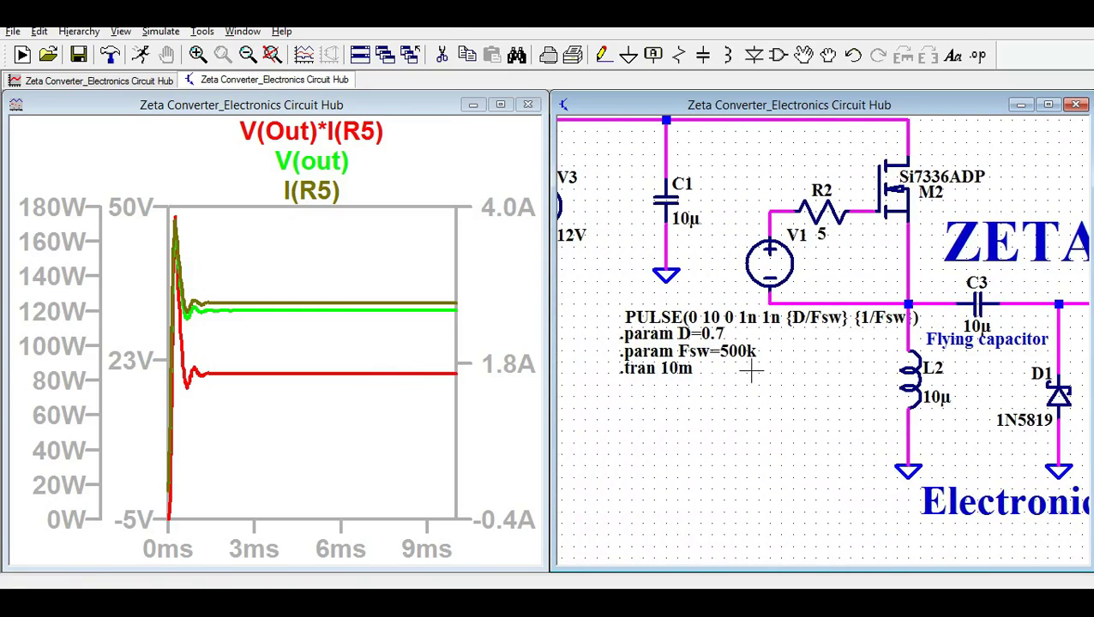
pyautogui.rightClick(716, 330)
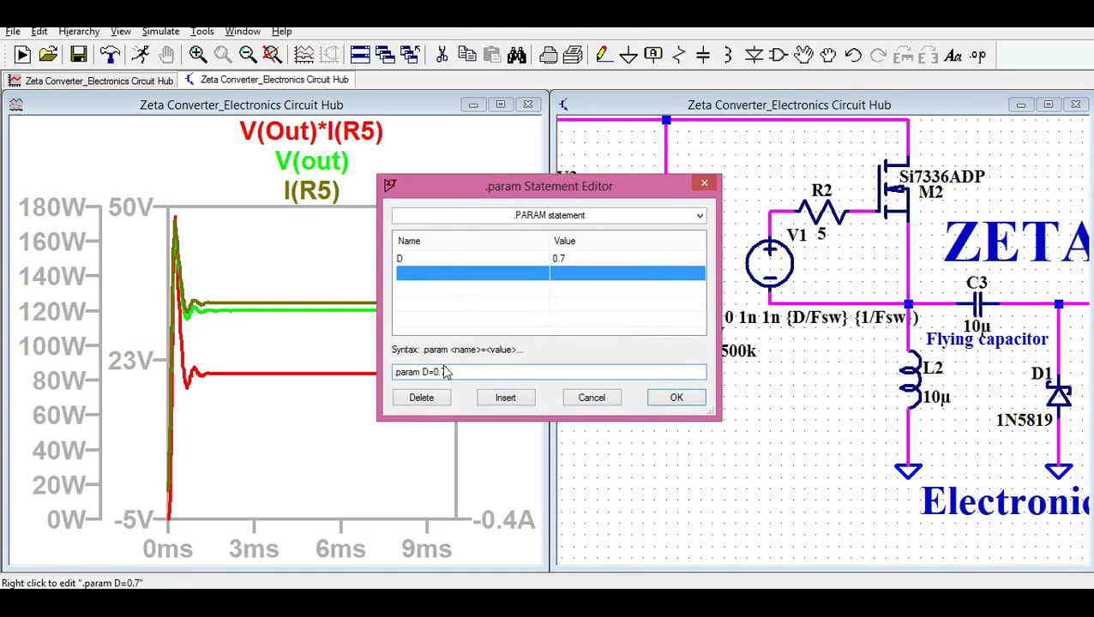
pyautogui.moveTo(446, 371); pyautogui.dragTo(441, 371)
pyautogui.write('3')
pyautogui.press('Return')
# Step: Rerun the simulation, maximize the schematic window, and zoom to fit the circuit
pyautogui.hotkey('alt', 's')
pyautogui.press('r')
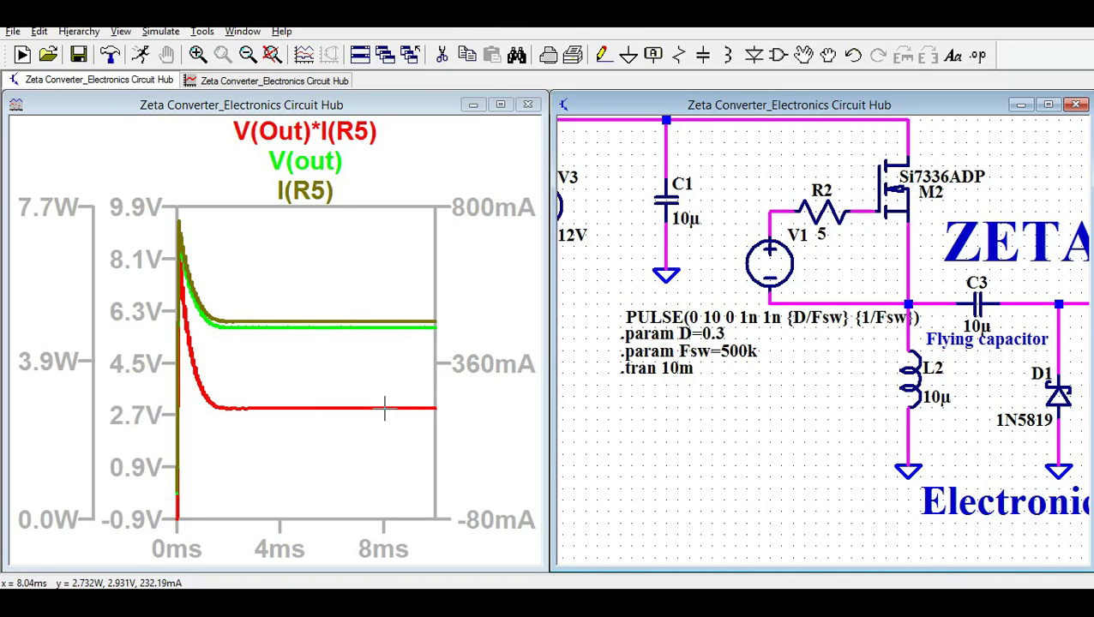
pyautogui.click(1048, 104)
pyautogui.click(138, 32)
pyautogui.click(170, 96)
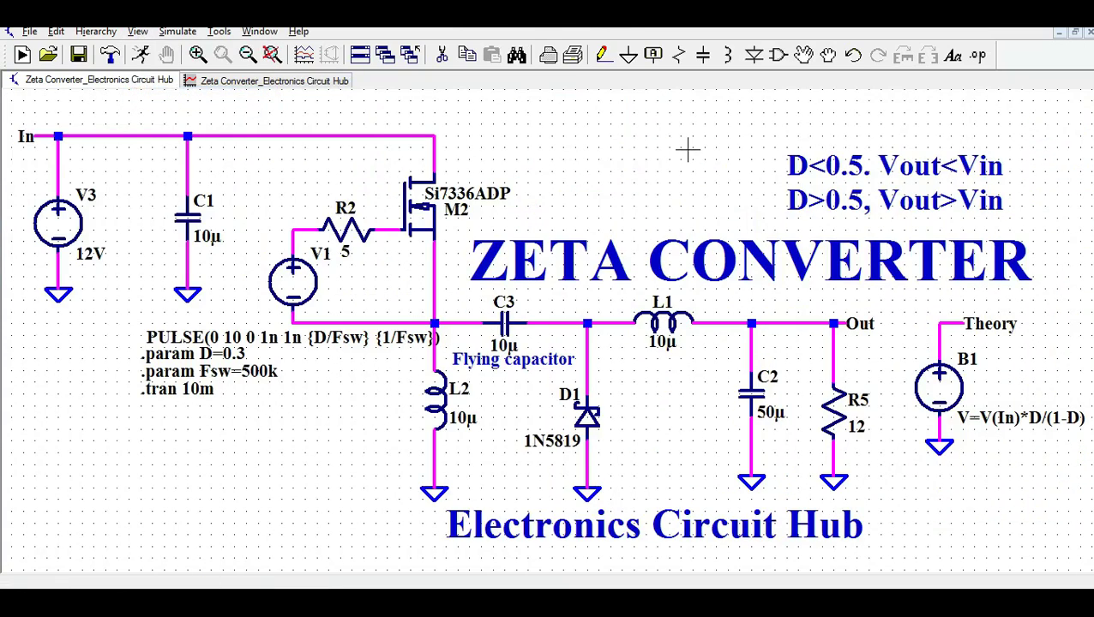